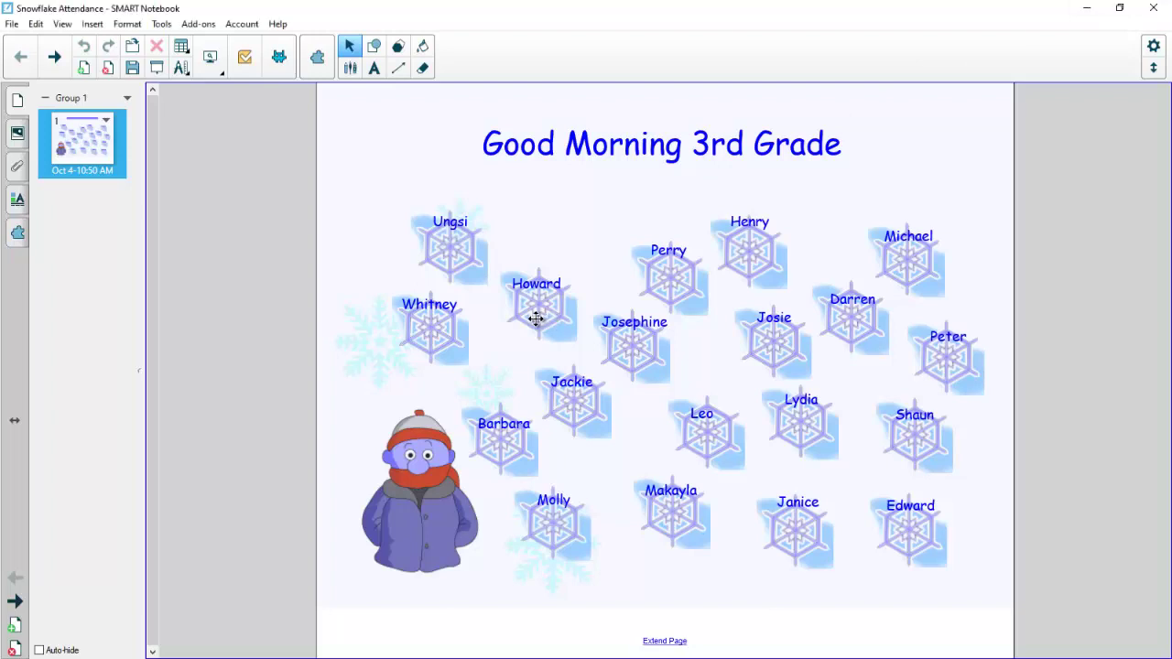
- Clear the snowflakes over Howard, Josie, Lydia, Leo and Josephine so their names show
left_click(535, 318)
left_click(779, 376)
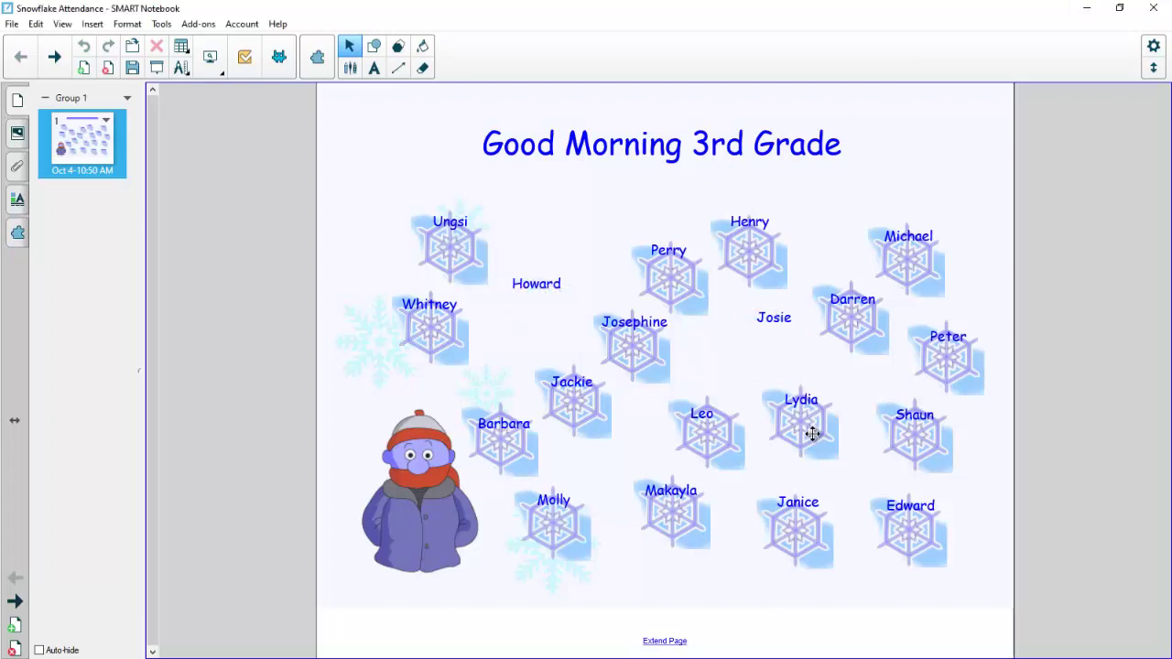
left_click(810, 431)
left_click(723, 445)
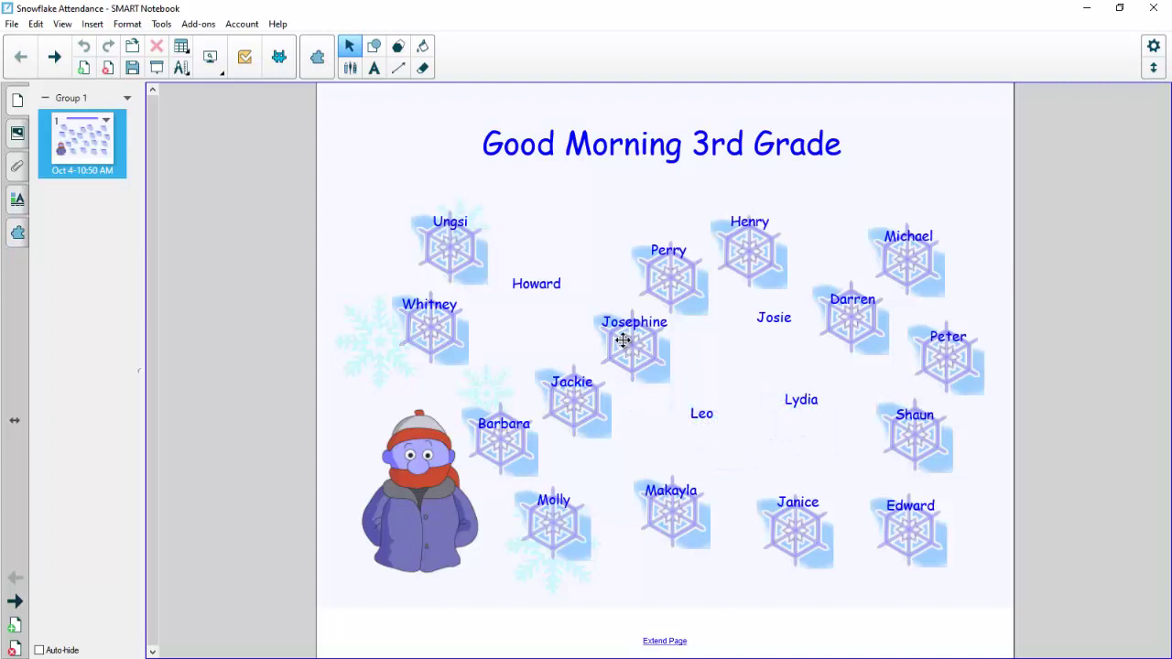
left_click(624, 340)
left_click(593, 404)
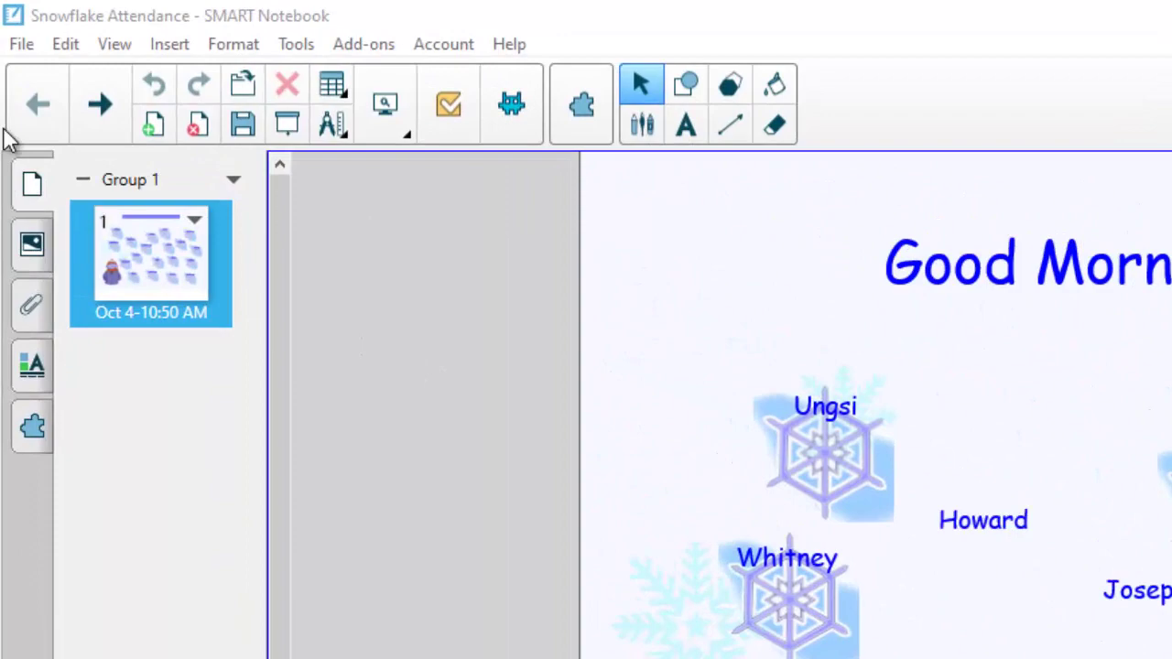
- Export the attendance page to PowerPoint as Snowflake Attendance.pptx in PowerPoints from SMART
left_click(21, 43)
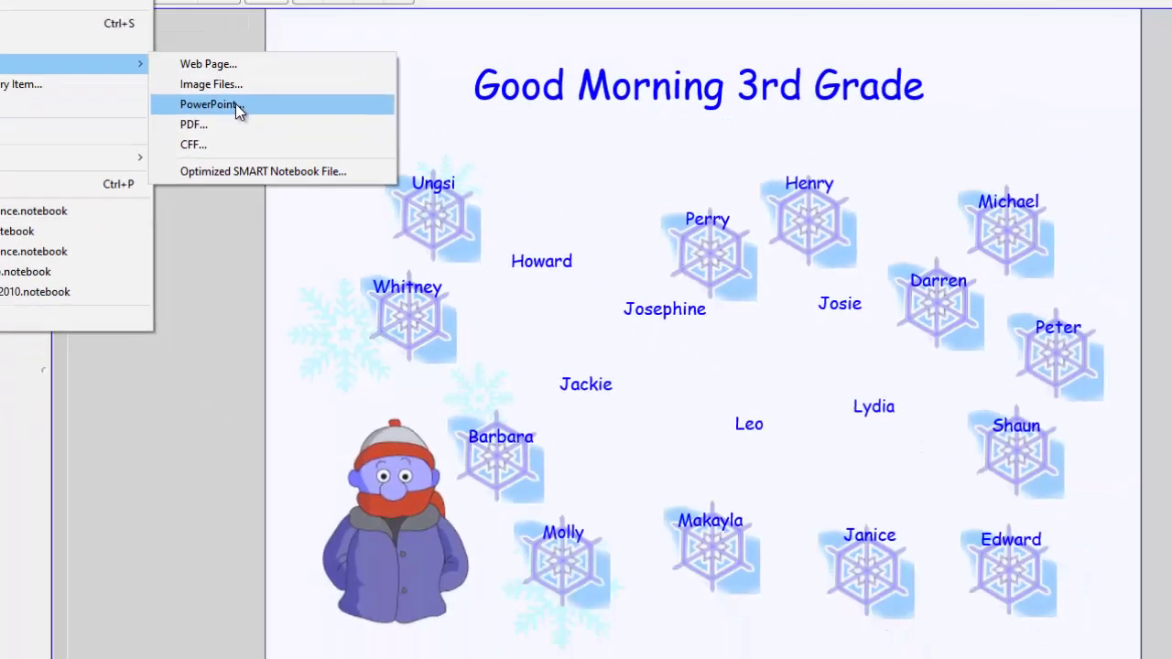
left_click(237, 106)
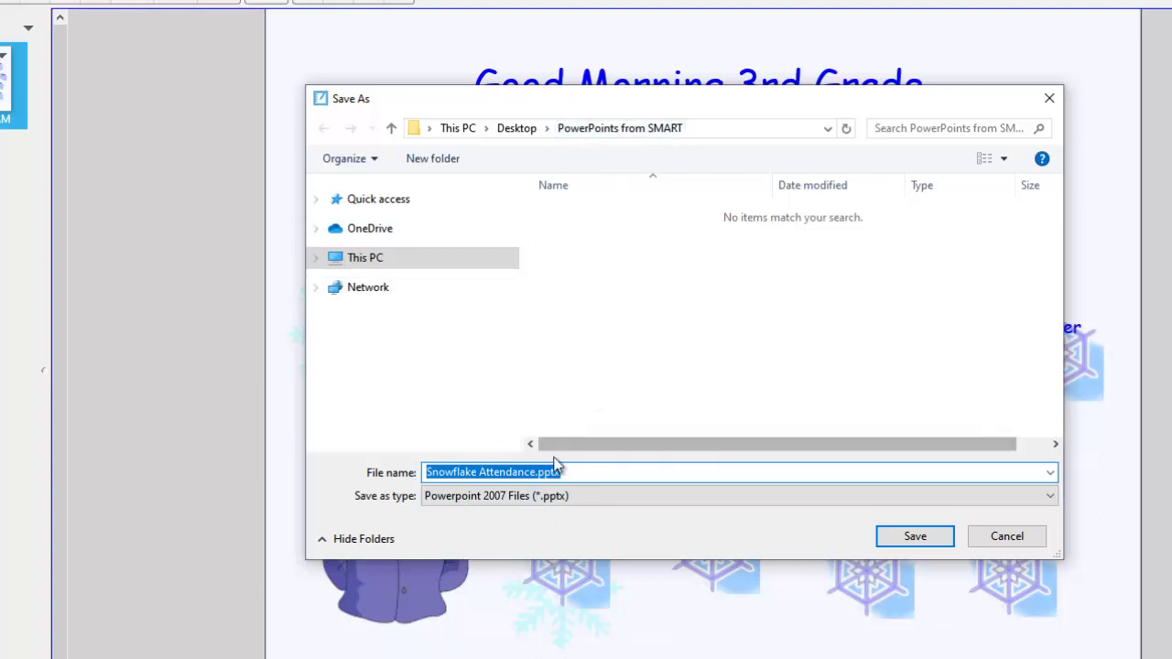
left_click(941, 543)
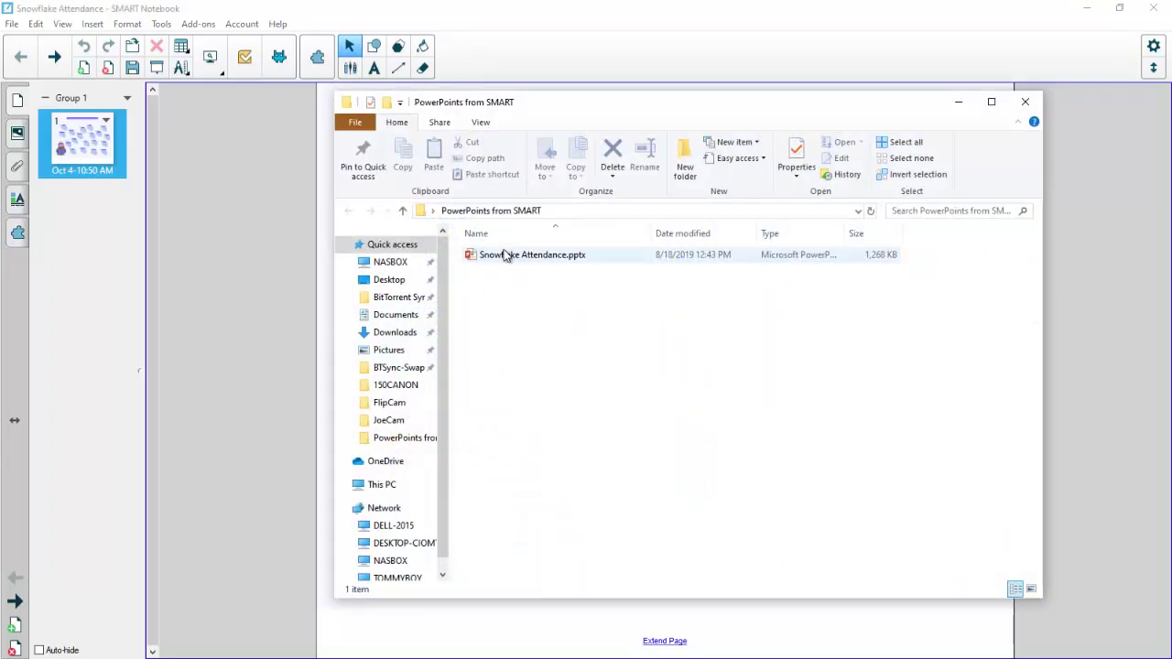
- Open Snowflake Attendance.pptx from File Explorer so the slide shows in PowerPoint
double_click(505, 260)
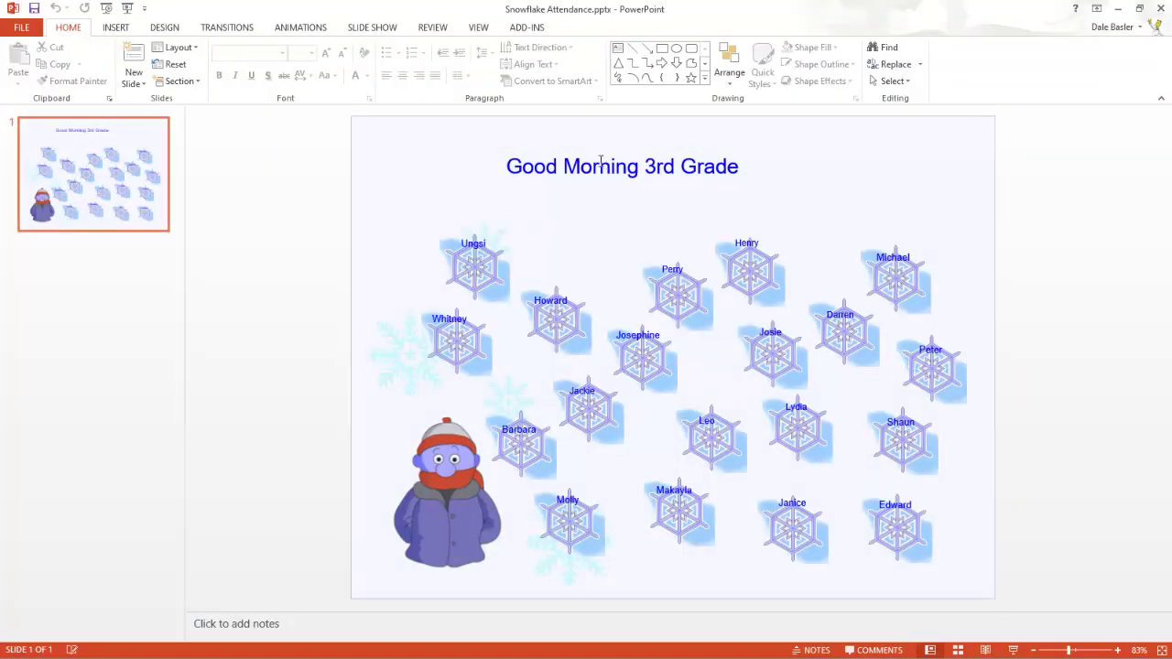
left_click(601, 162)
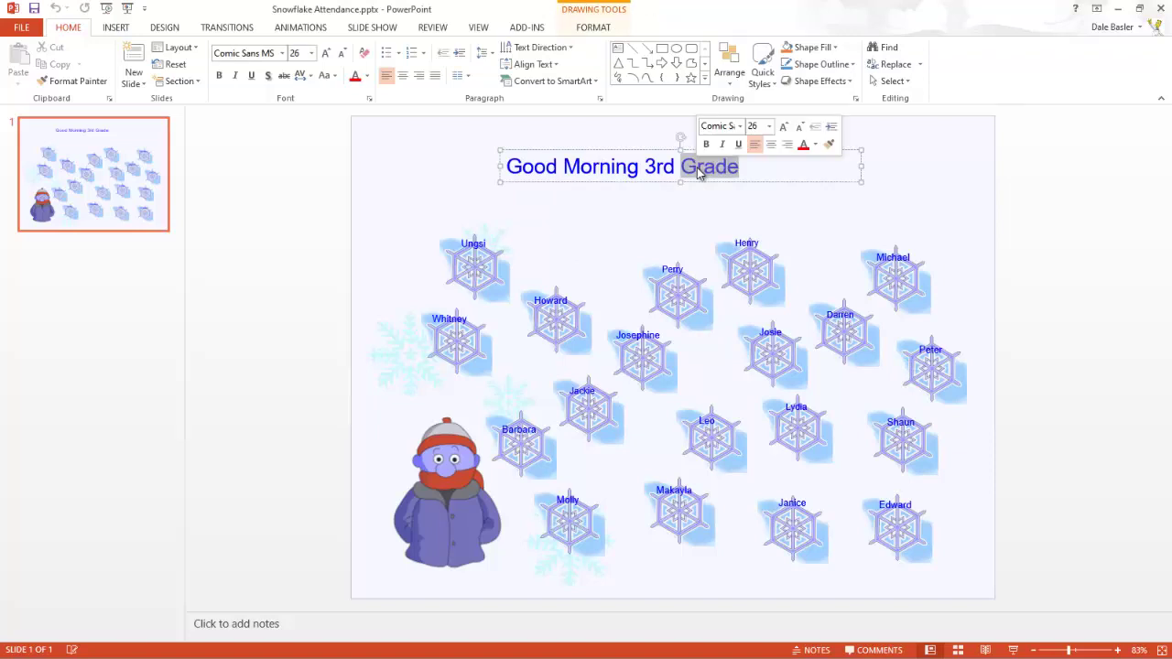
- Format the Good Morning 3rd Grade title as centred Comic Sans MS at size 36
triple_click(696, 166)
left_click(283, 53)
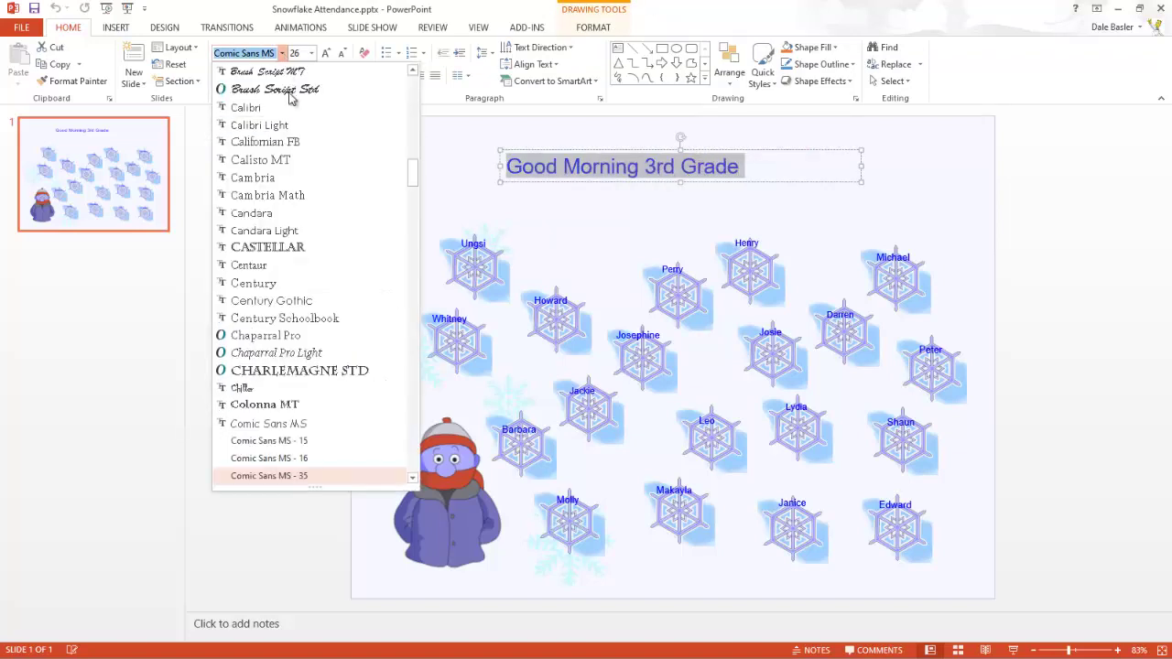
left_click(302, 423)
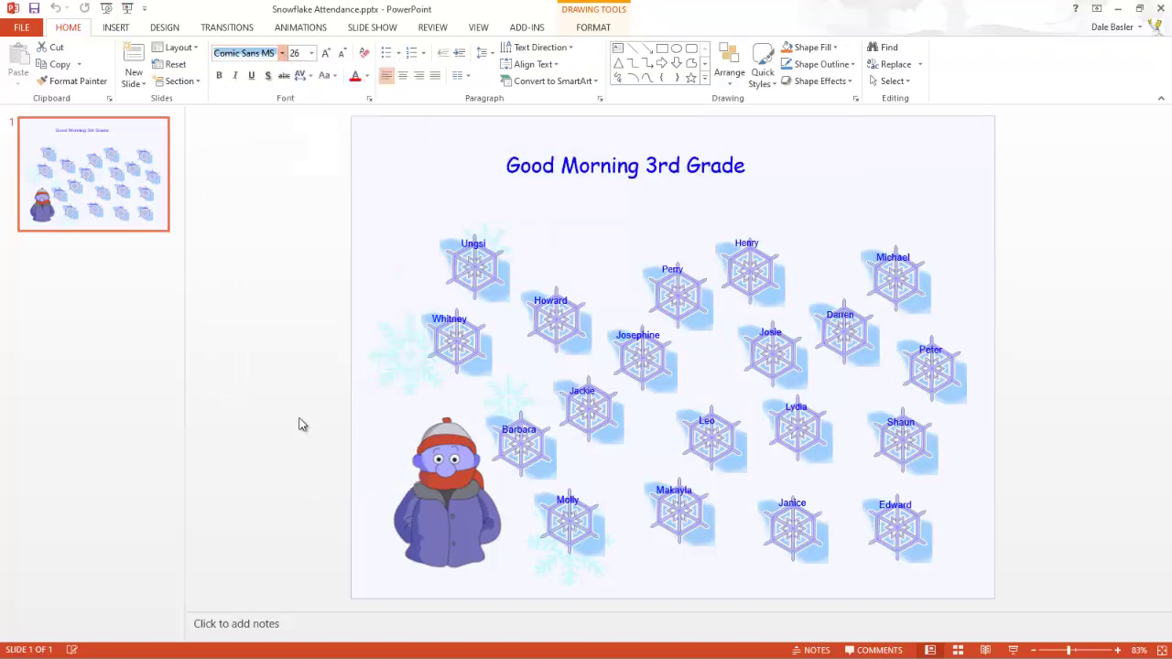
left_click(402, 75)
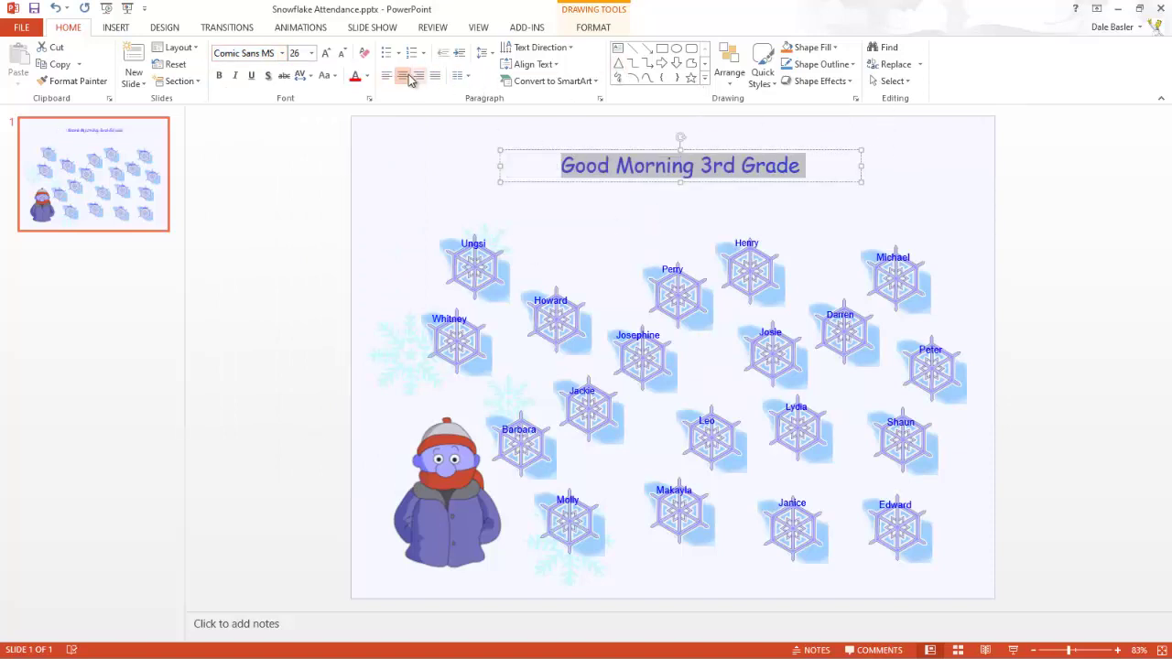
double_click(326, 53)
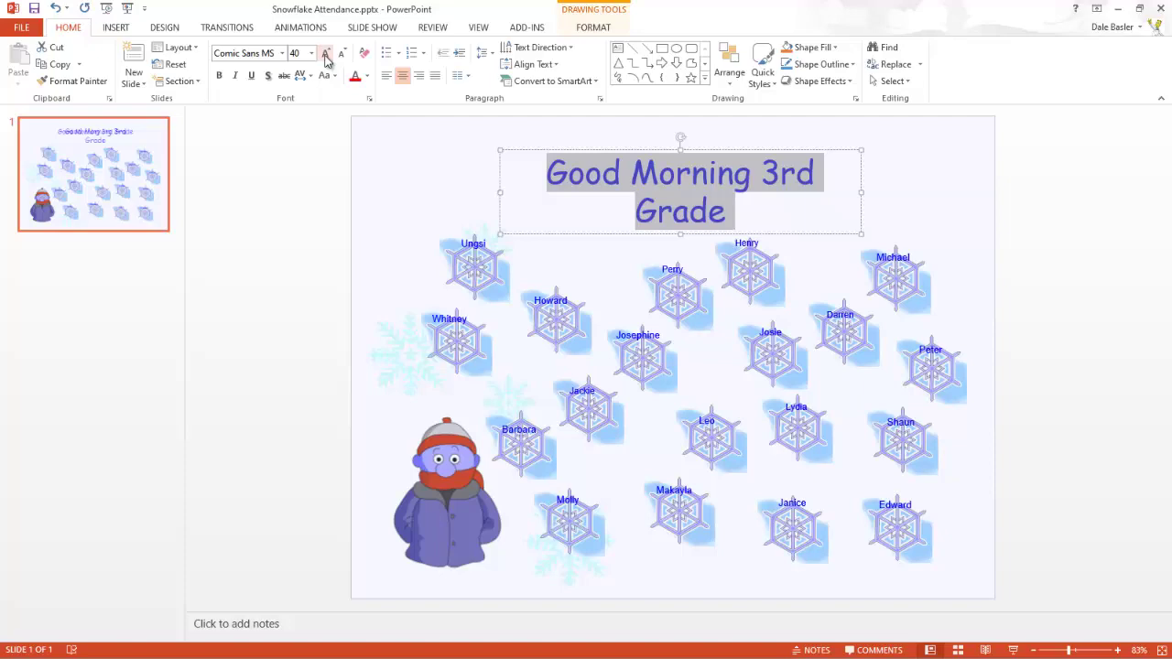
left_click(340, 53)
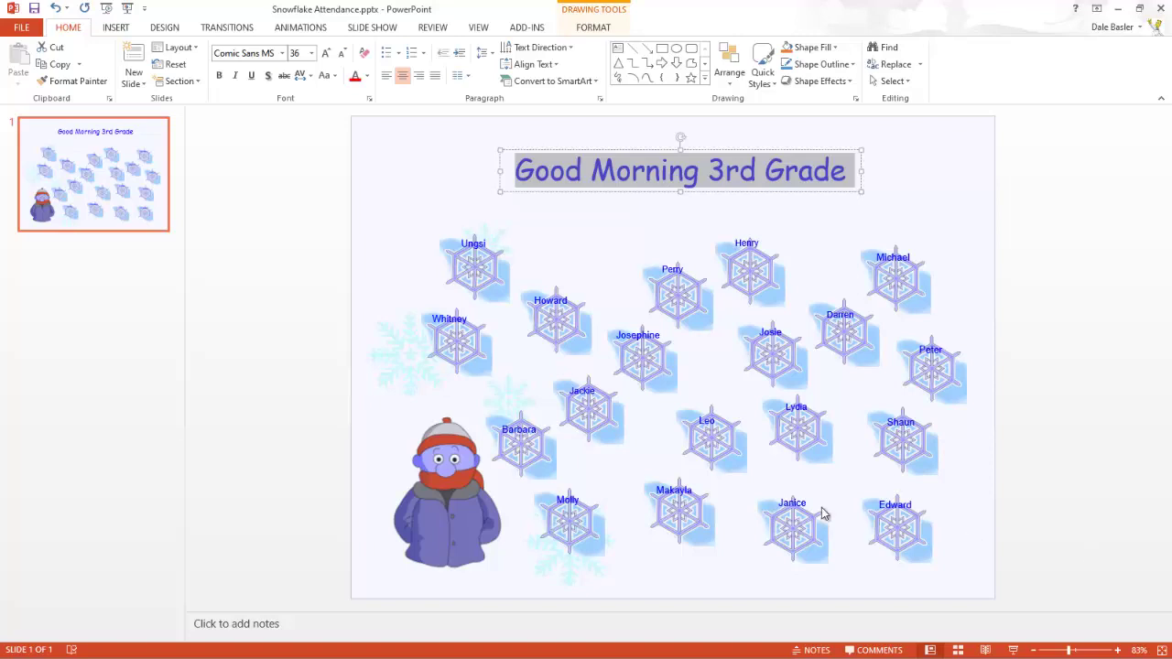
left_click(1029, 237)
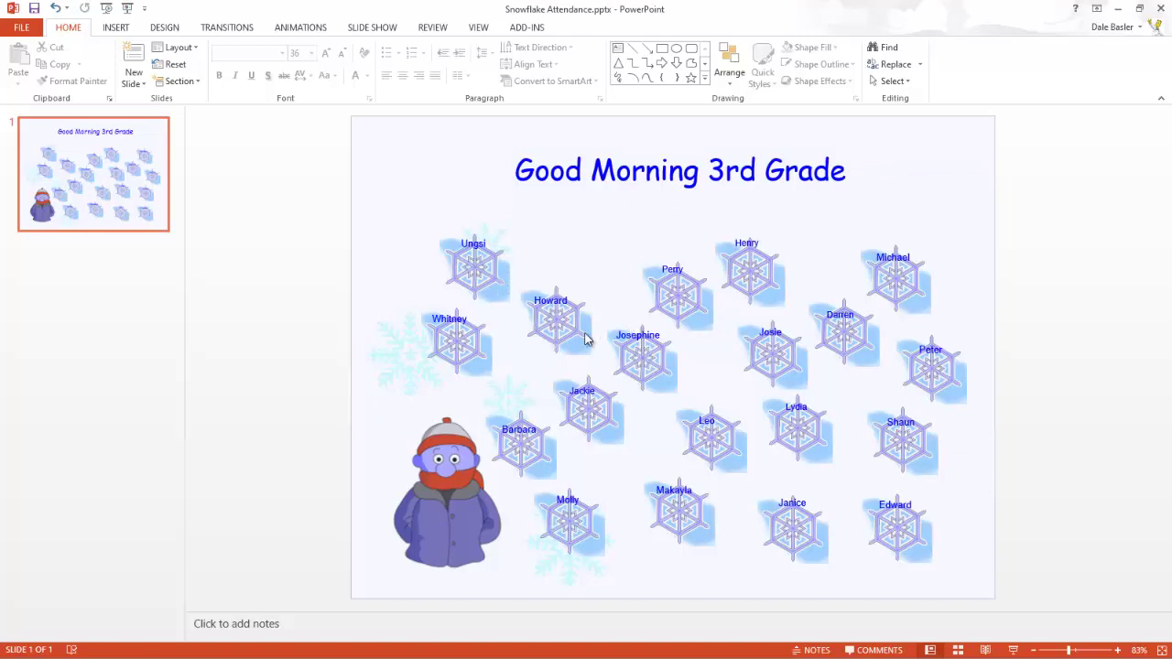
- Select the Ungsi, Howard, Perry and other snowflake pictures one by one to inspect them
left_click(484, 282)
left_click(574, 333)
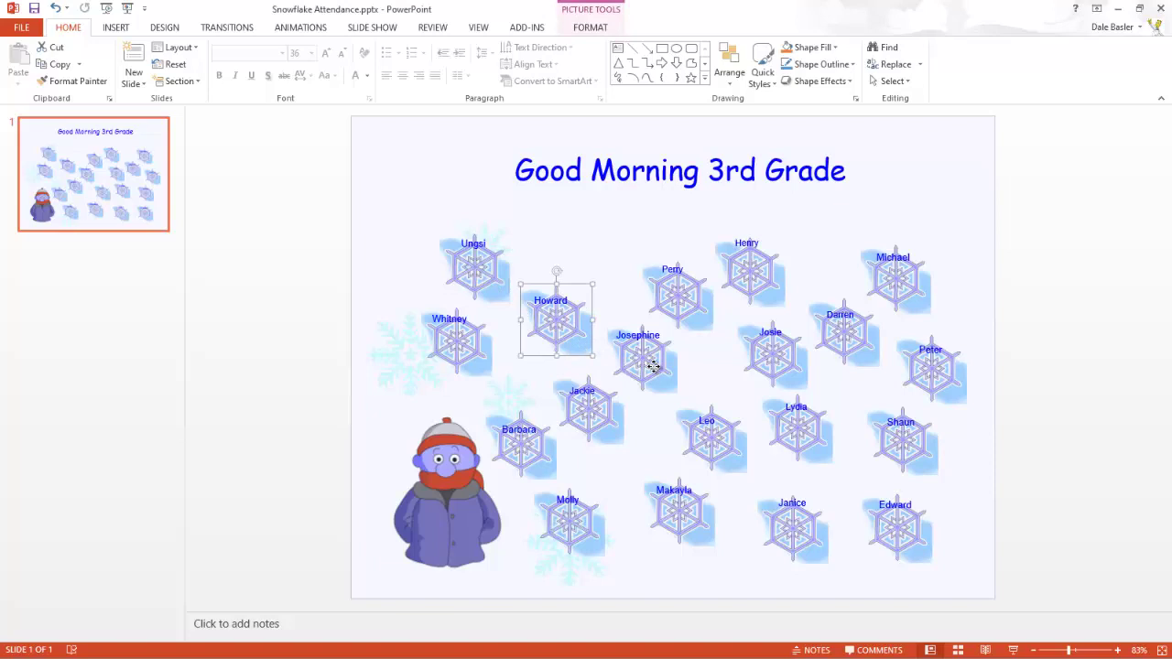
left_click(650, 365)
left_click(753, 367)
left_click(676, 306)
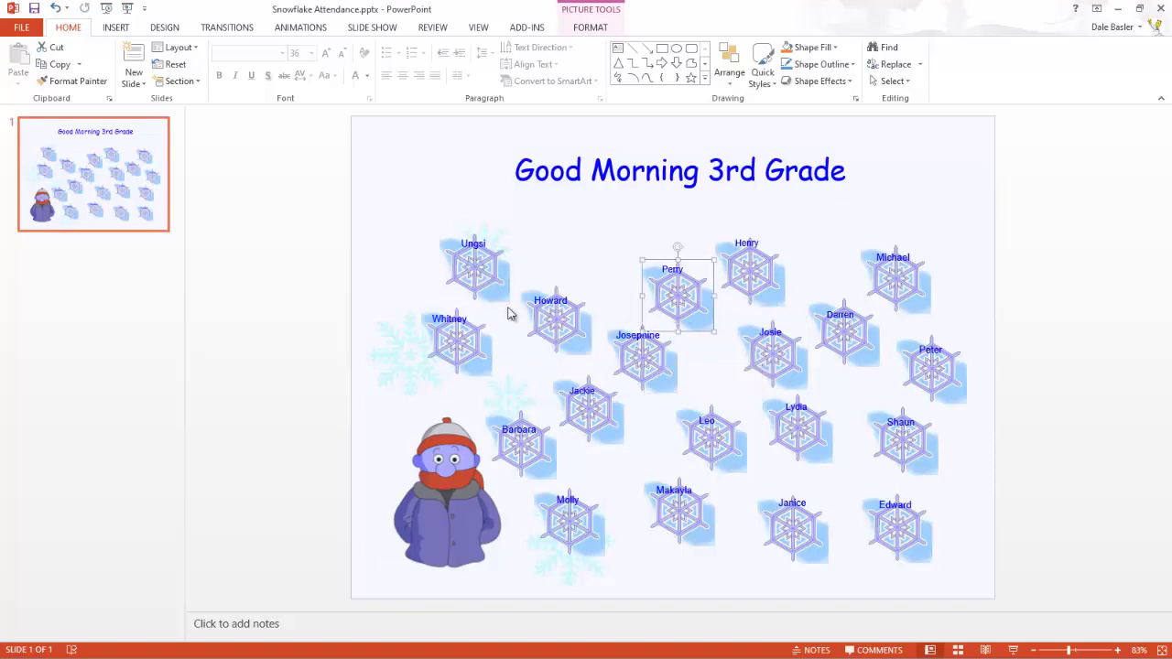
left_click(480, 278)
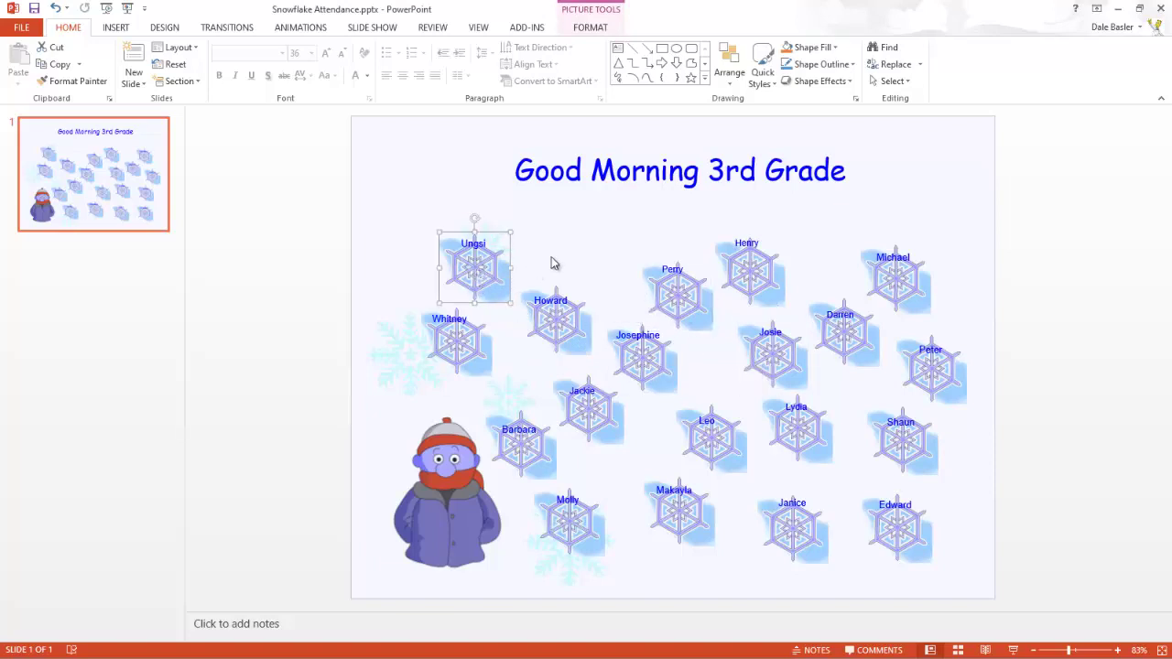
left_click(574, 337)
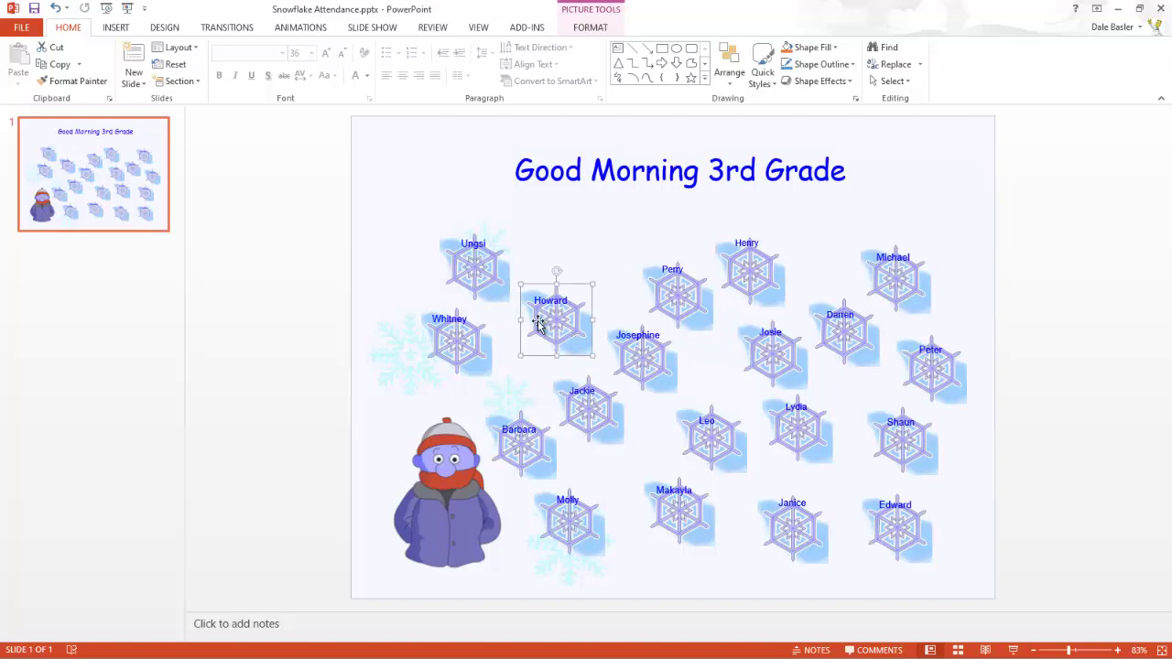
left_click(476, 270)
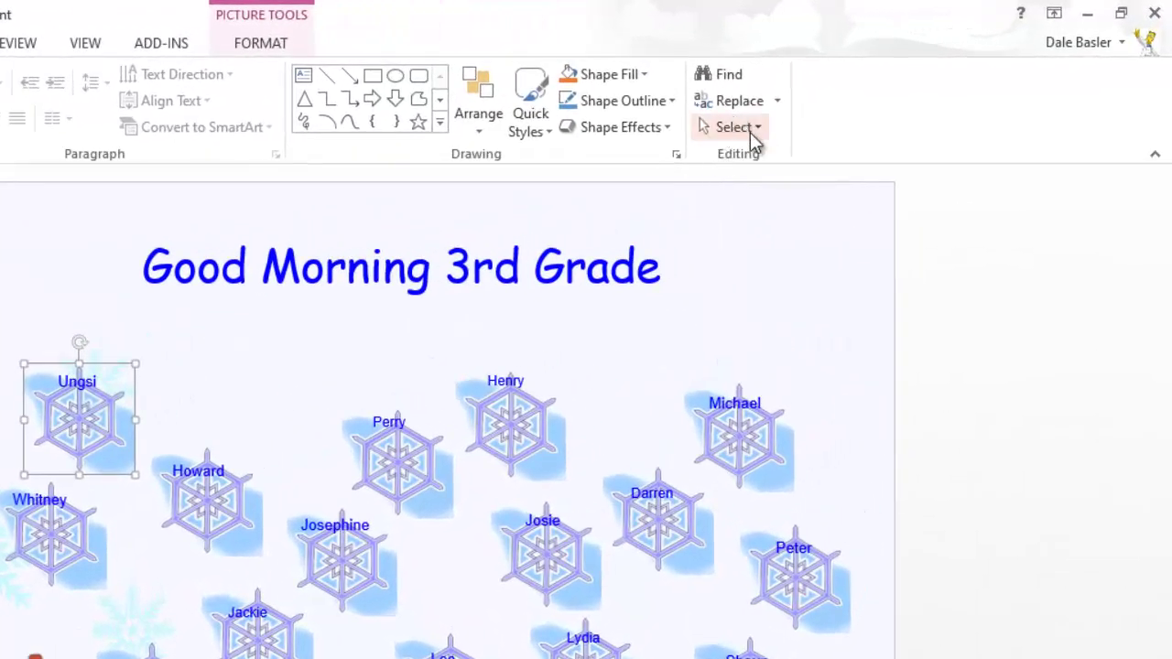
- Show the Selection Pane and identify Ungsi's snowflake as Picture 1
left_click(772, 122)
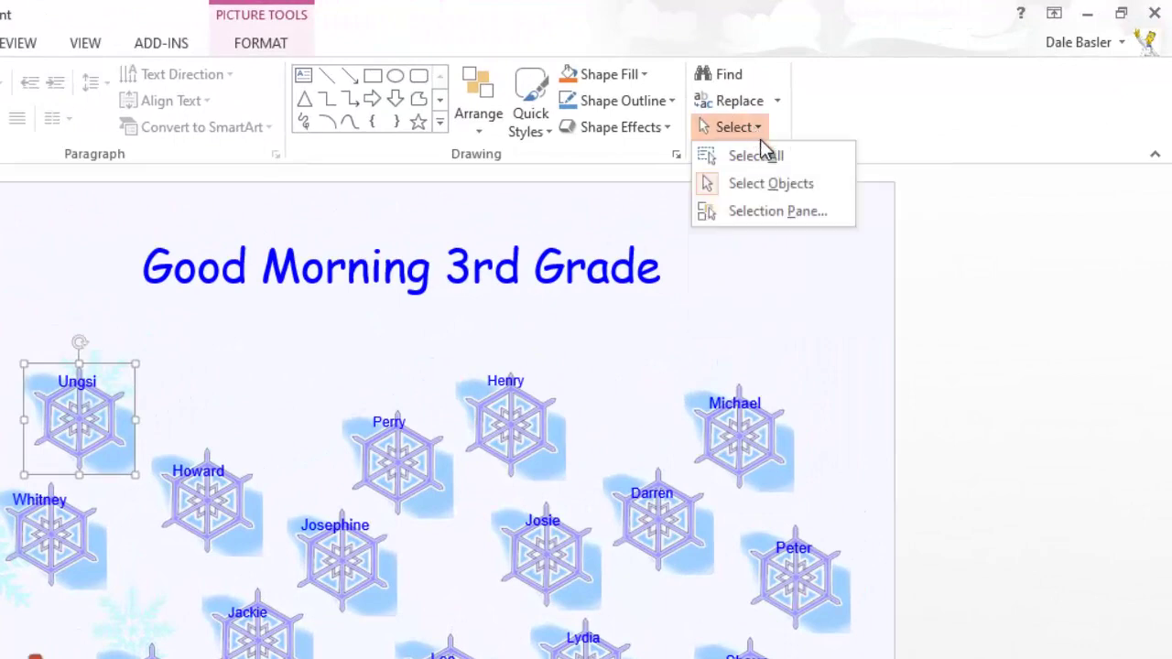
left_click(778, 211)
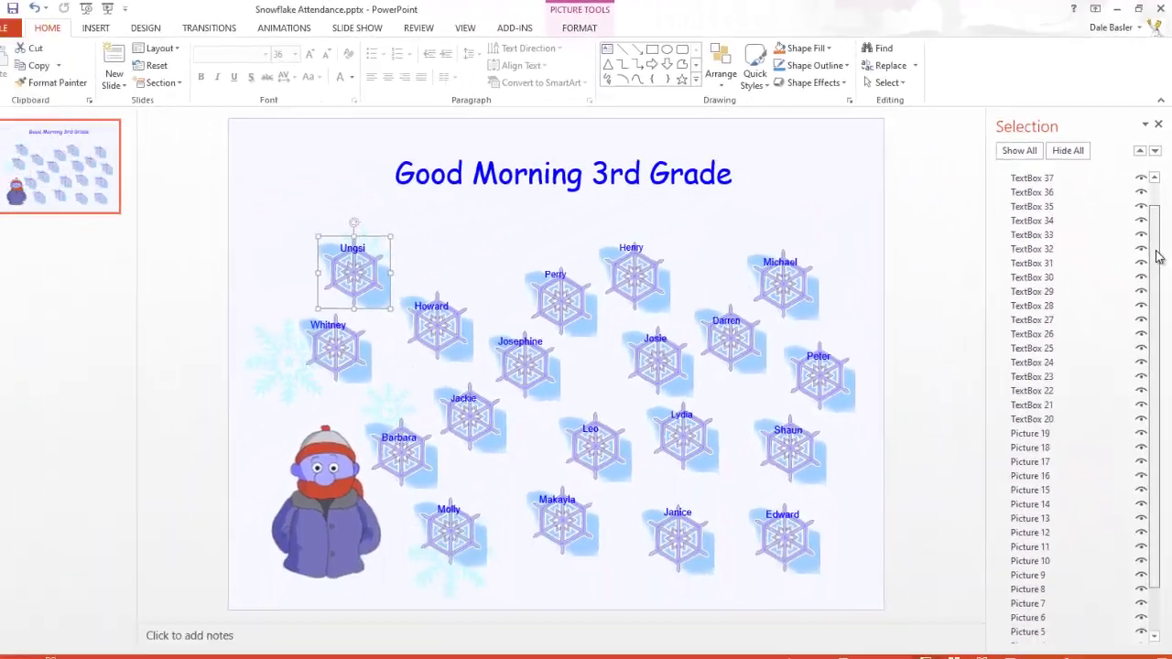
scroll(1144, 302, "down", 3)
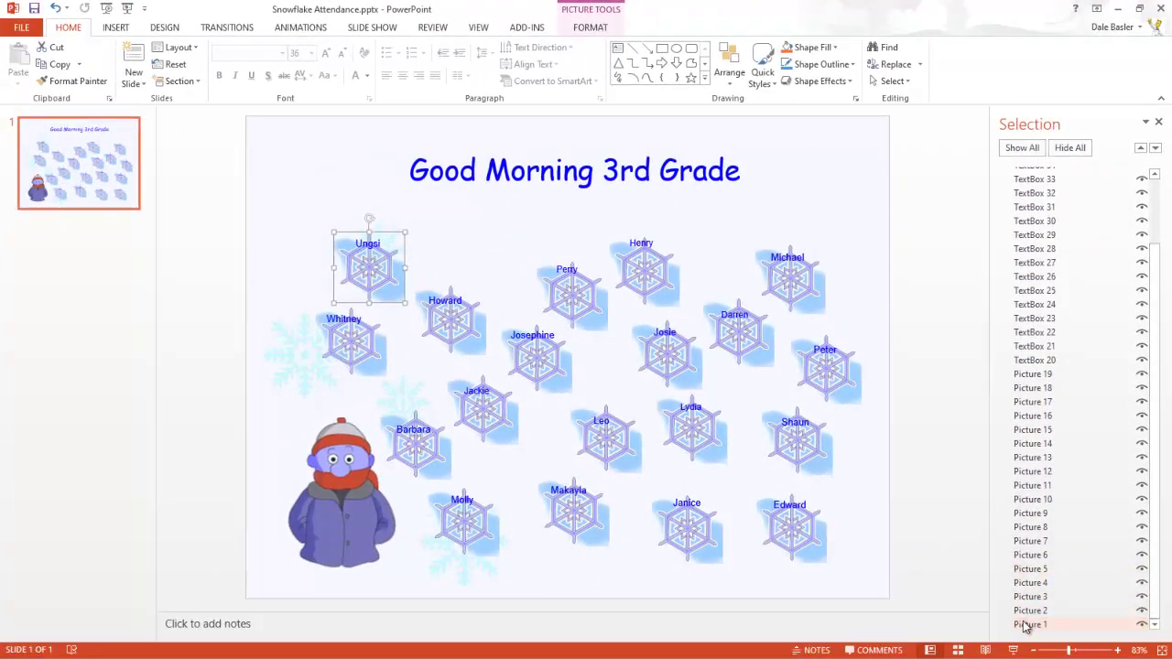
left_click(682, 430)
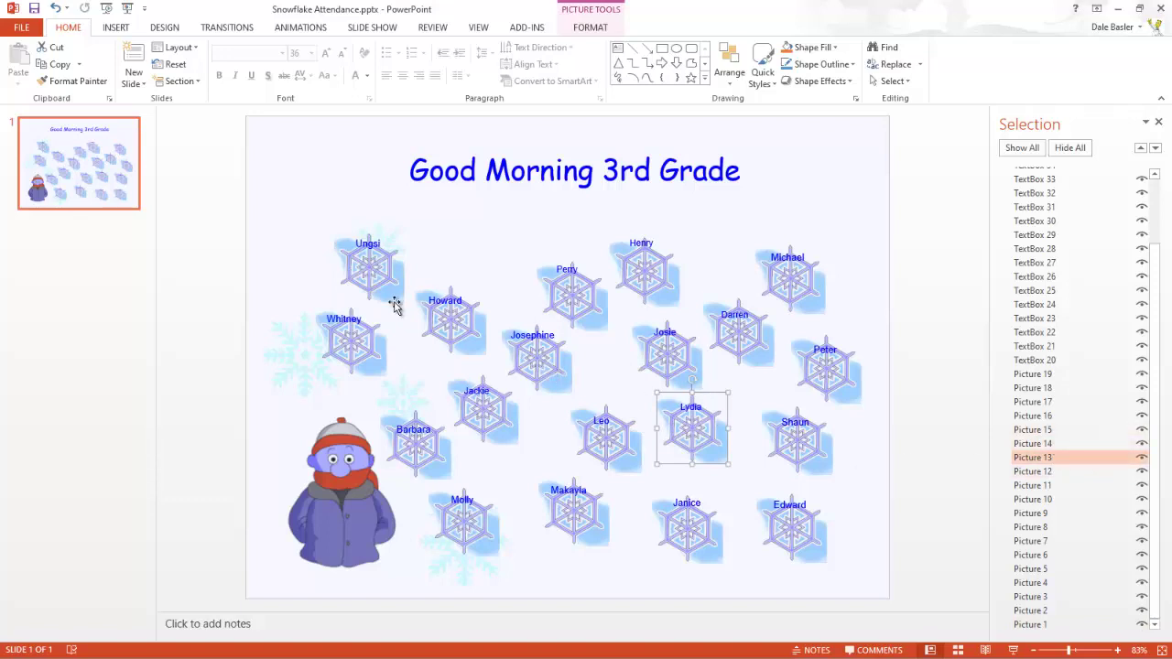
left_click(369, 275)
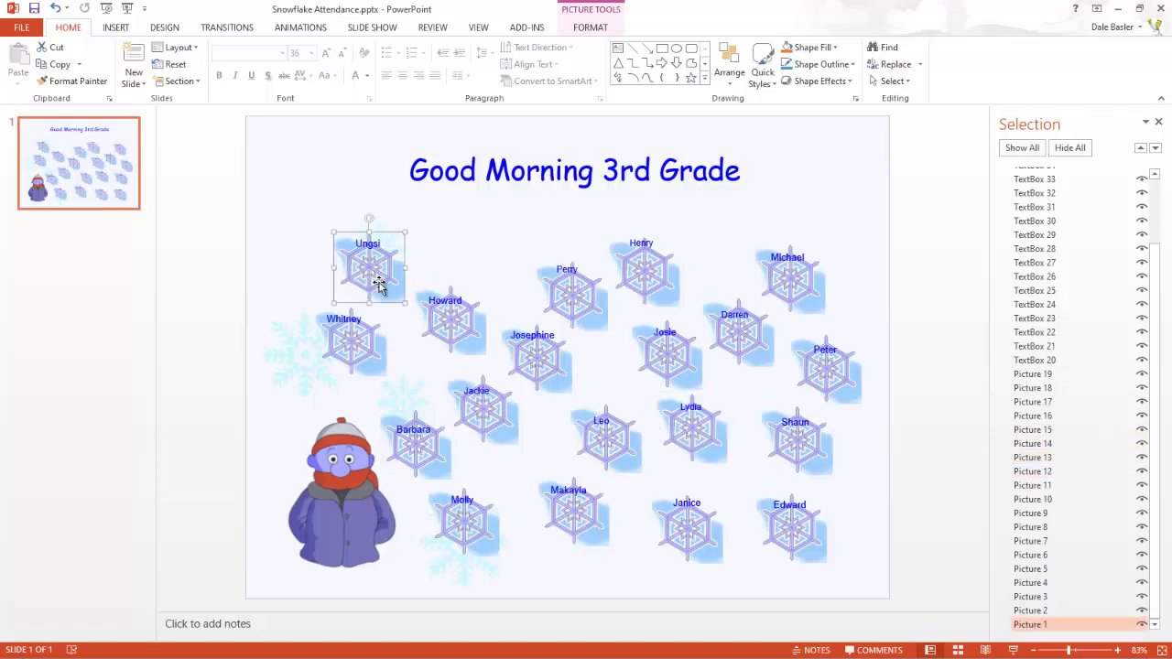
- Give Ungsi's snowflake a Fade exit animation triggered on click of Picture 1
left_click(309, 29)
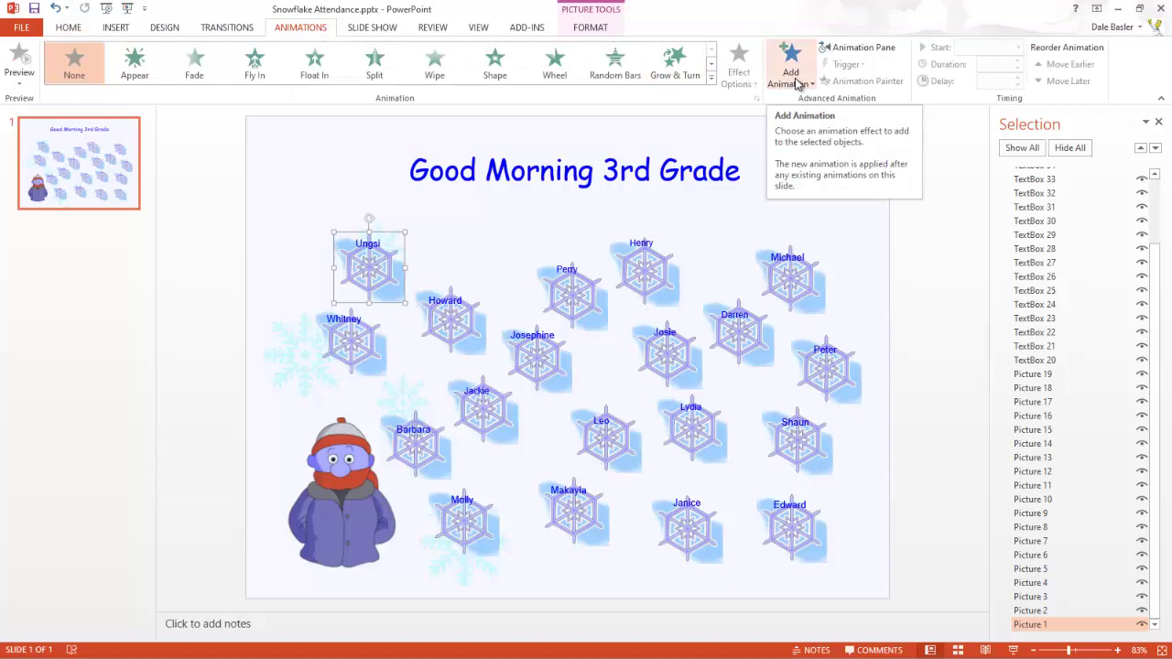
left_click(711, 79)
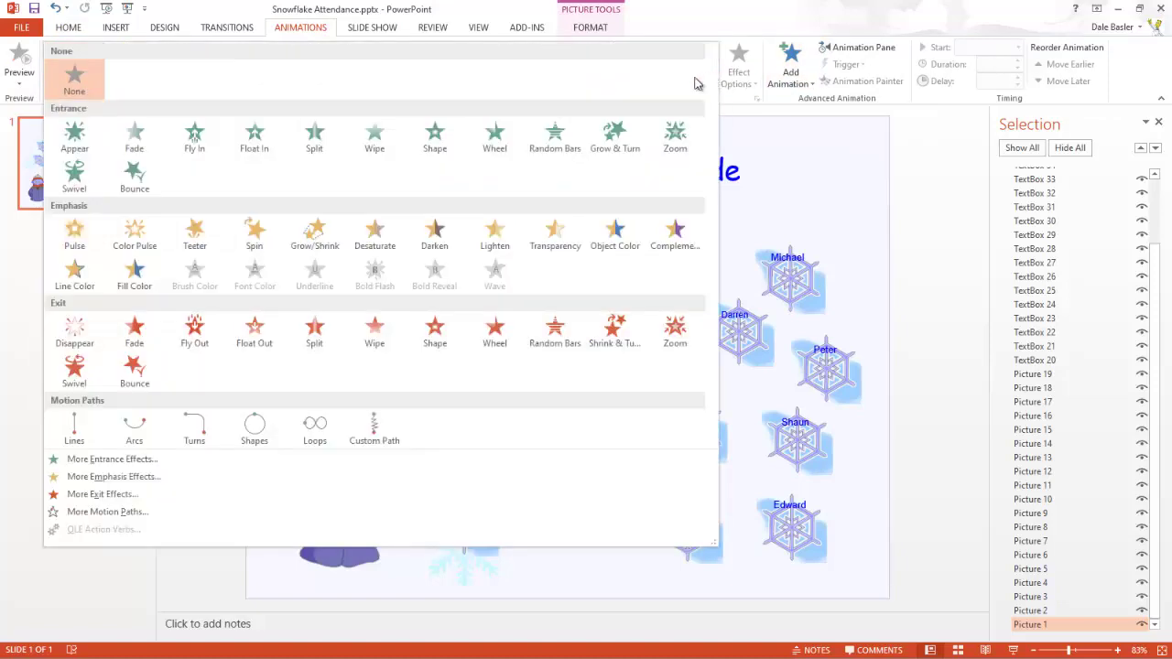
left_click(138, 332)
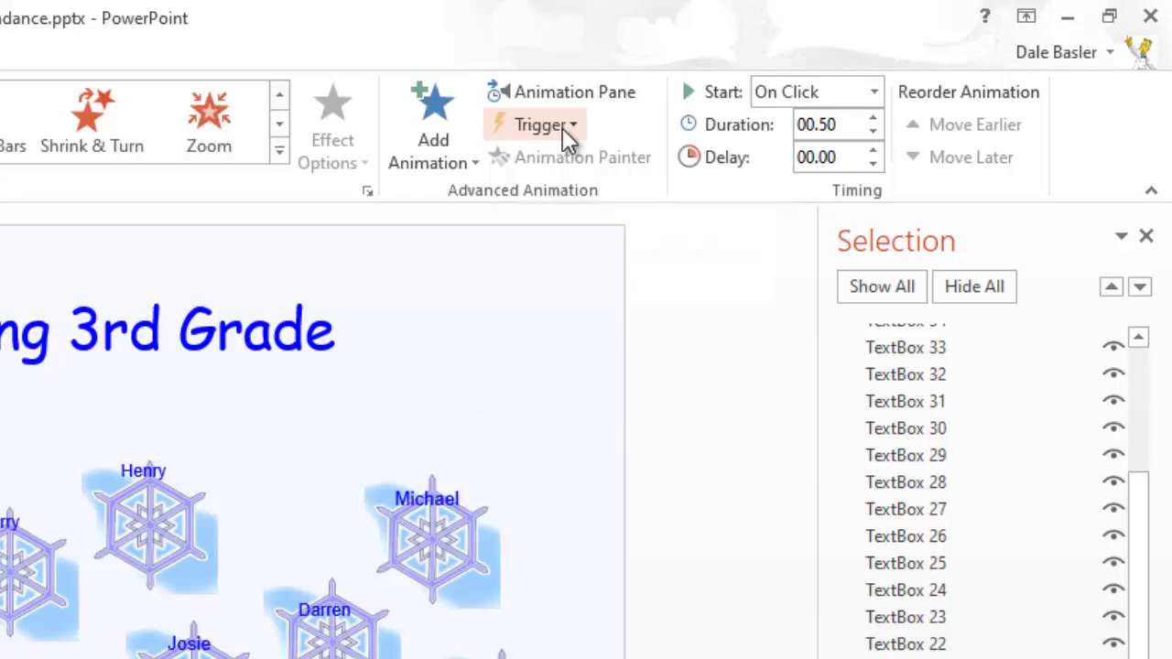
left_click(563, 127)
mouse_move(568, 161)
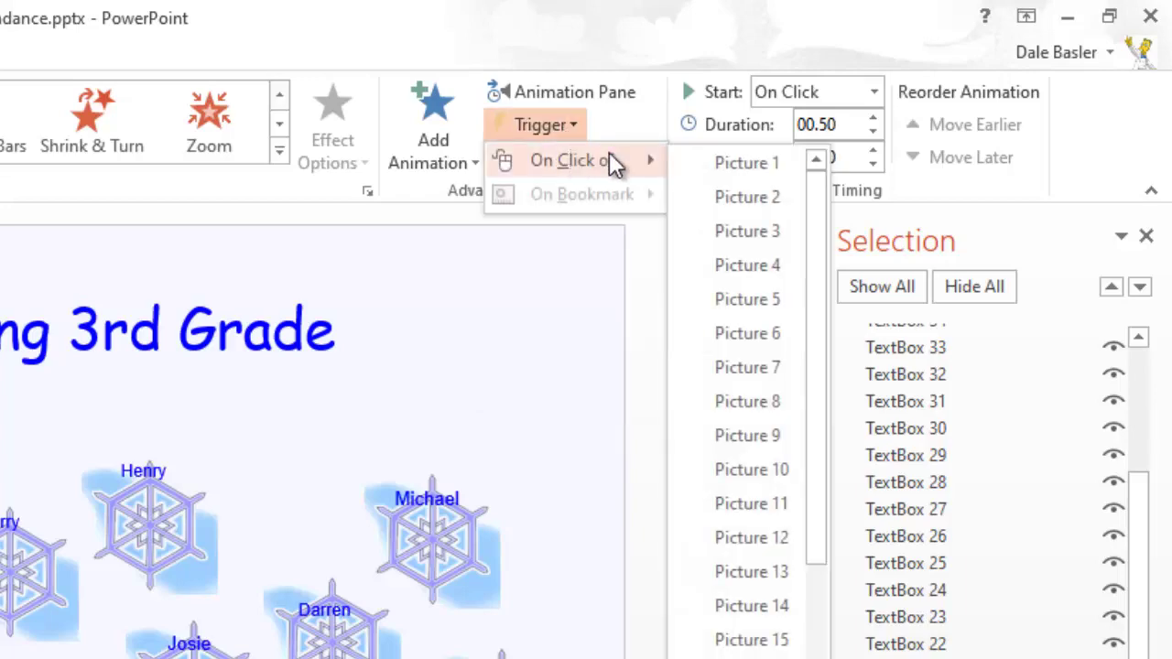
left_click(748, 166)
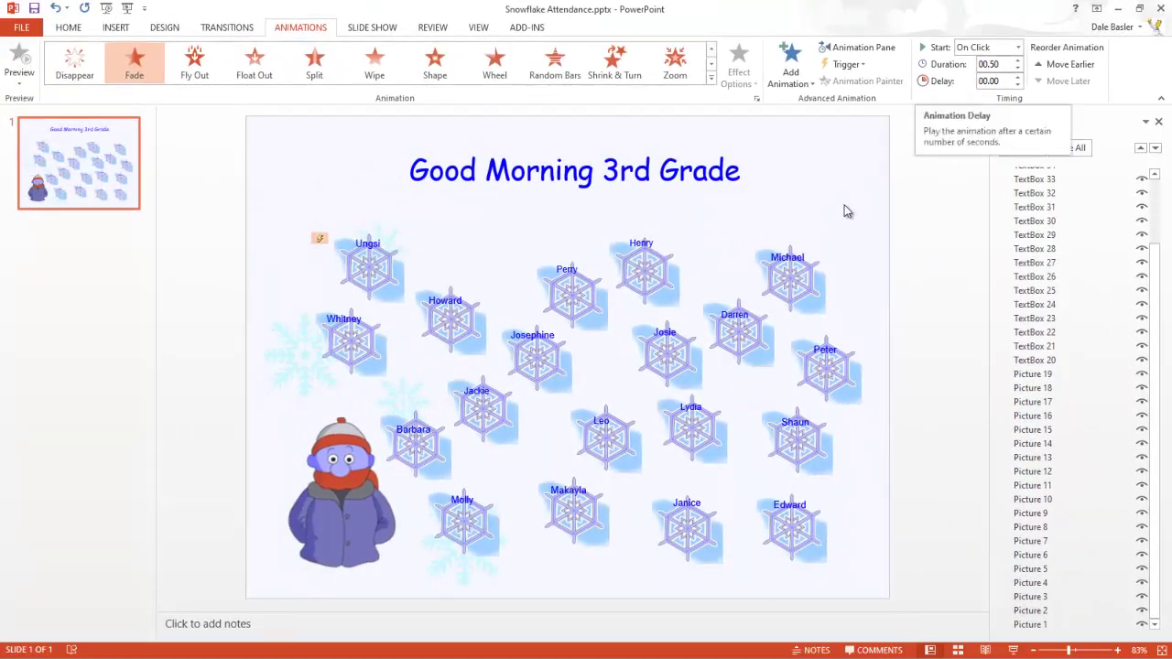